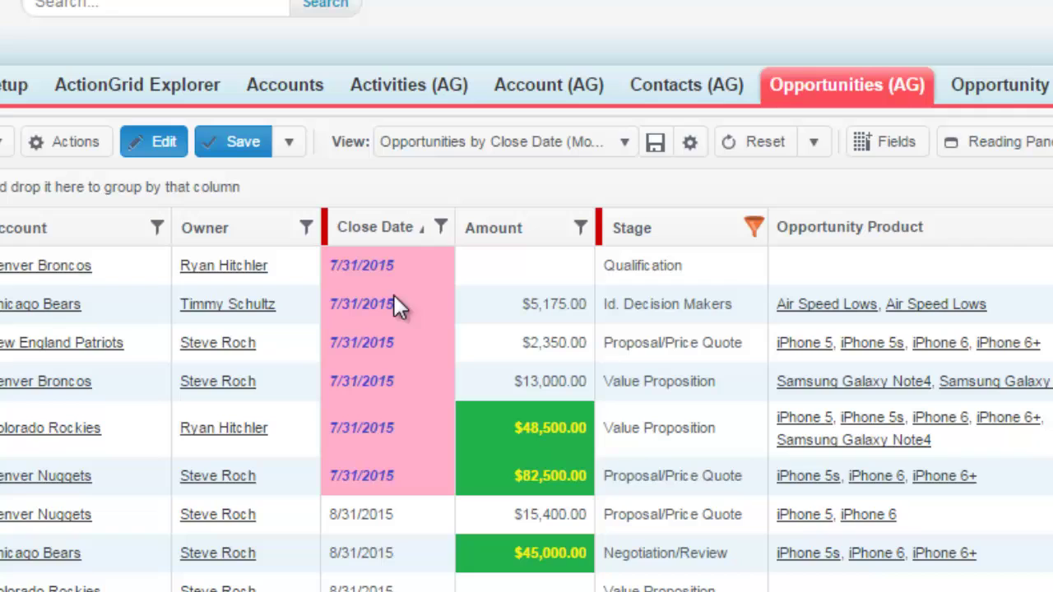
# Step: Set the Denver Broncos and Chicago Bears close dates to 8/31/2015 using the calendar
pyautogui.click(429, 262)
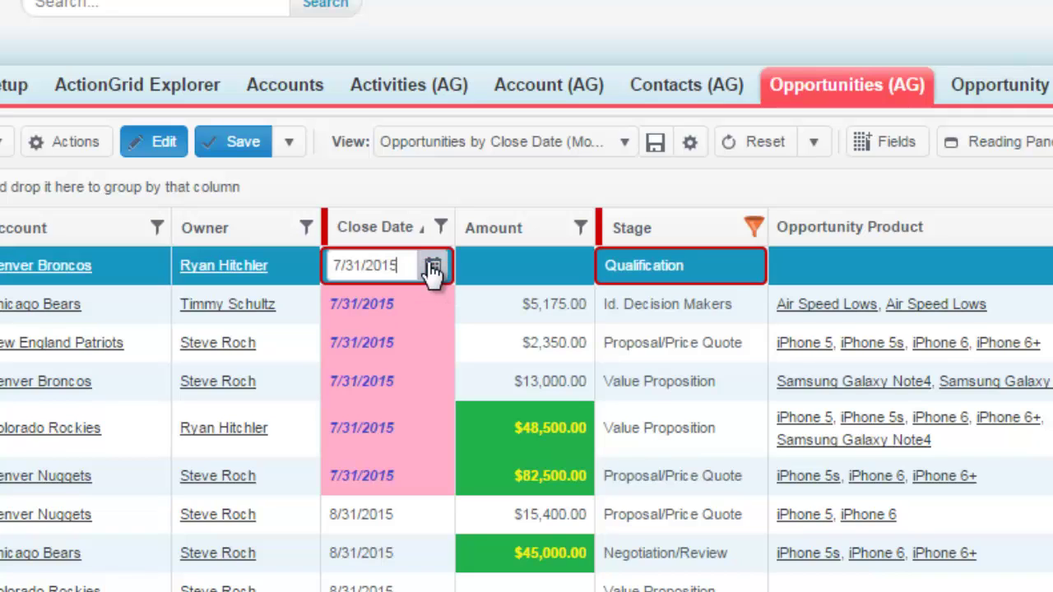
pyautogui.click(432, 268)
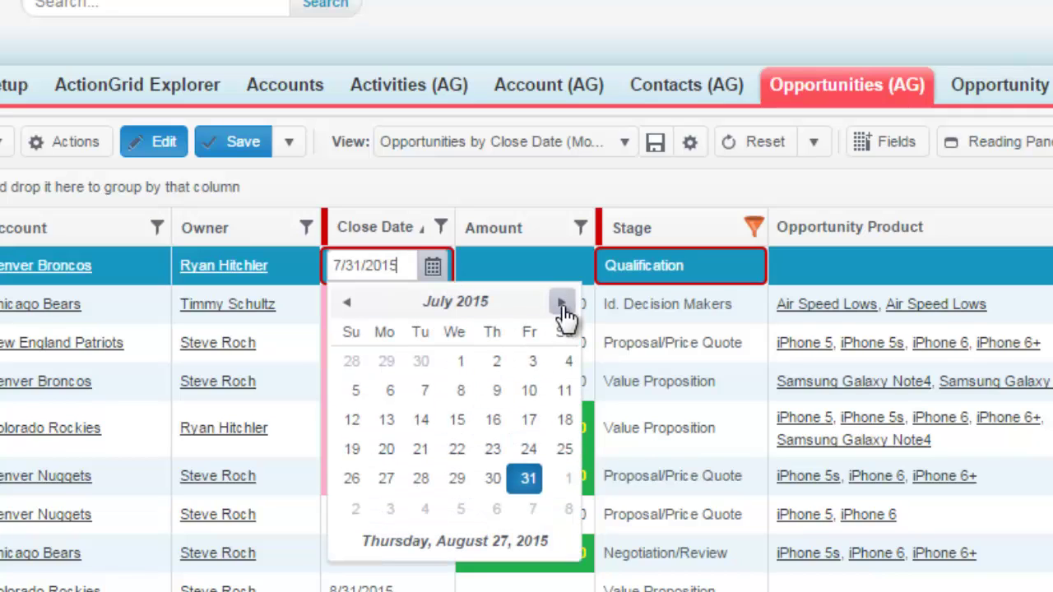
pyautogui.click(561, 303)
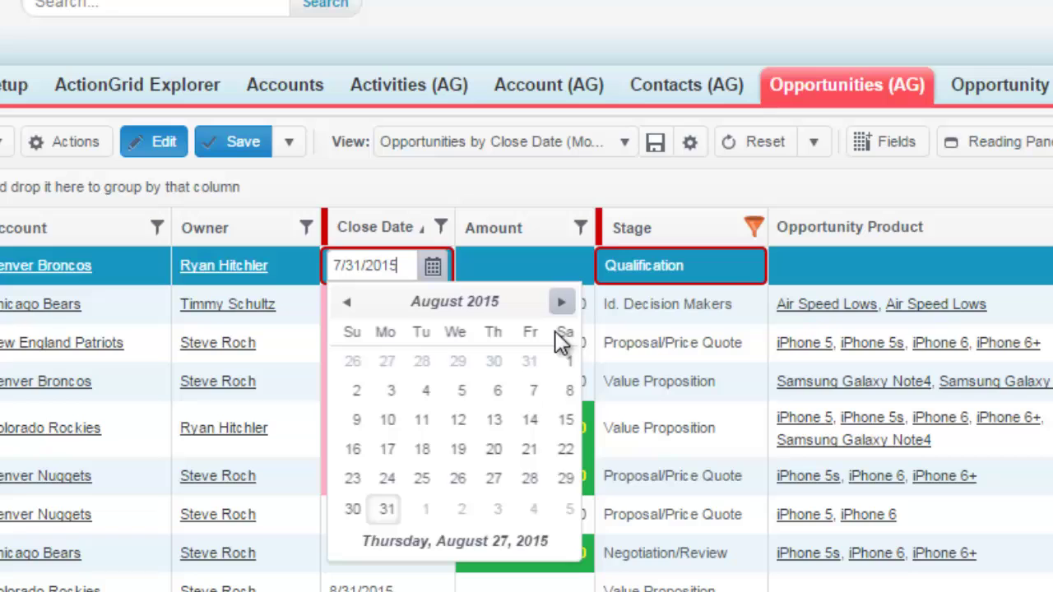
pyautogui.click(386, 510)
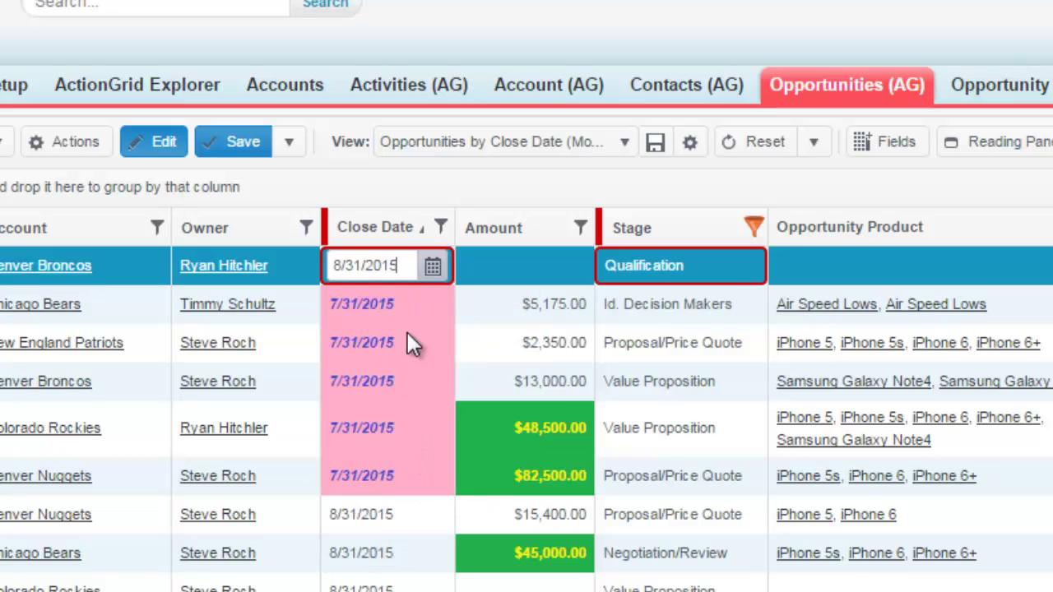
pyautogui.click(416, 306)
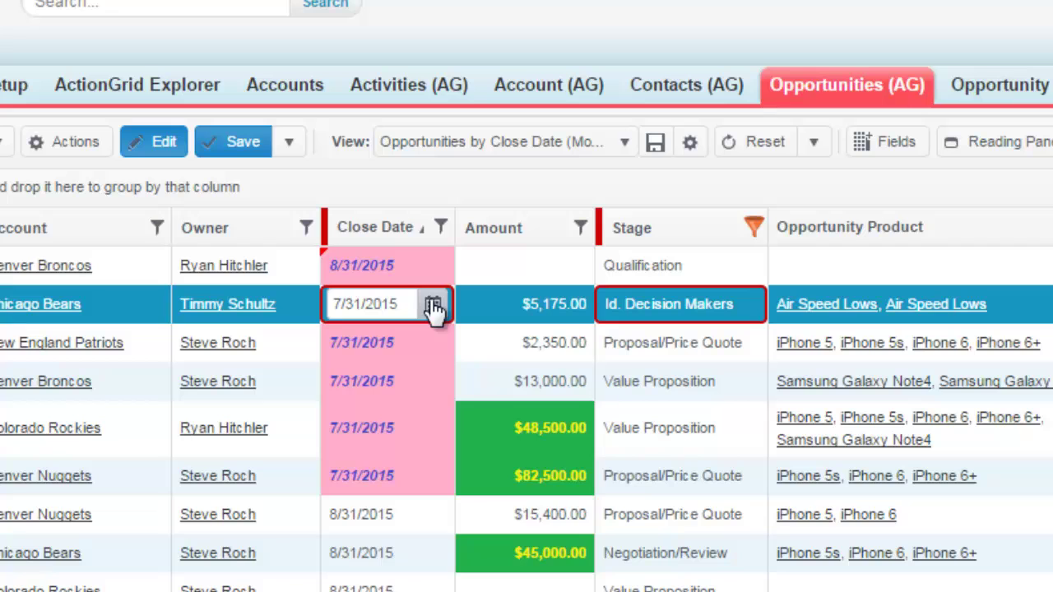
pyautogui.click(432, 306)
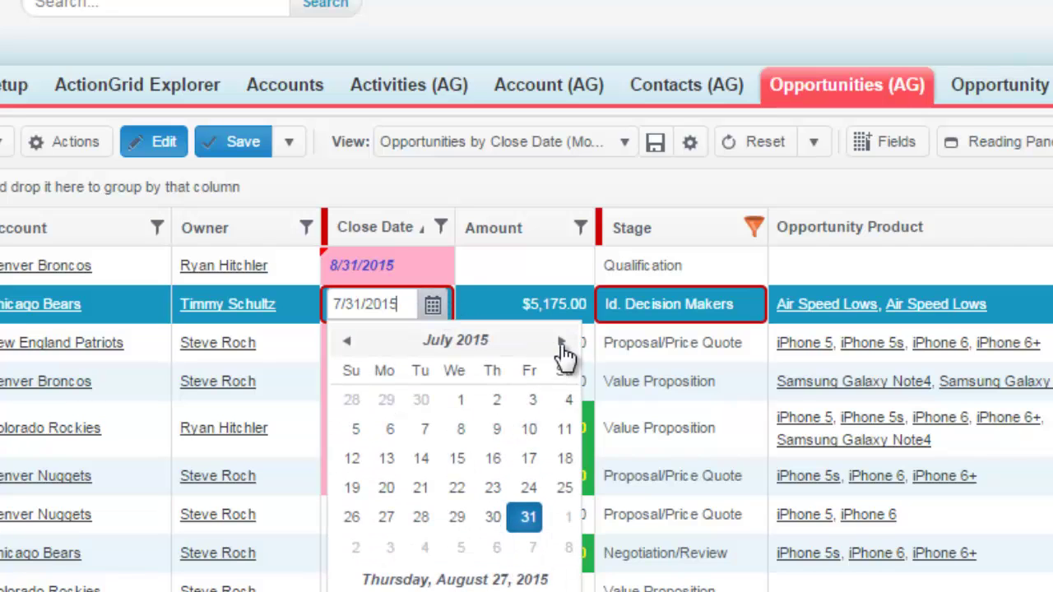
pyautogui.click(560, 344)
pyautogui.click(385, 547)
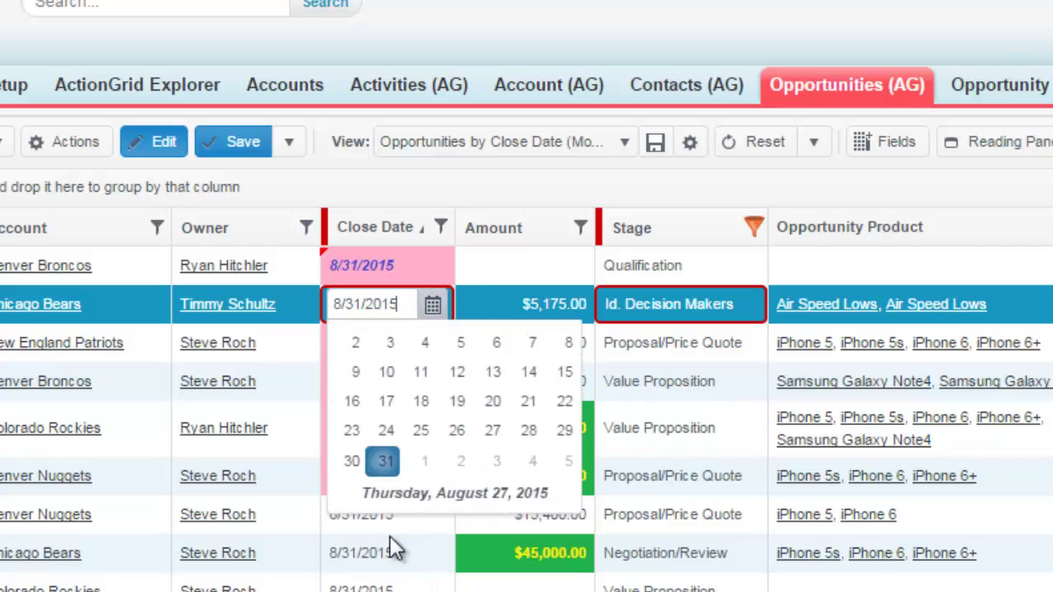
# Step: Change the Denver Broncos stage to Needs Analysis and save the edits
pyautogui.click(736, 270)
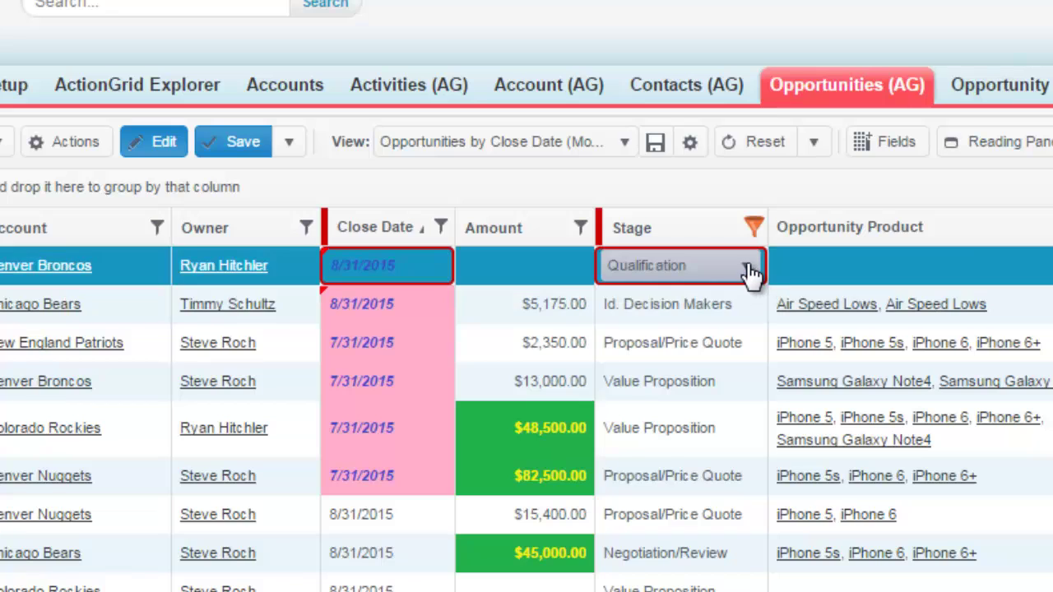
pyautogui.click(747, 270)
pyautogui.click(693, 387)
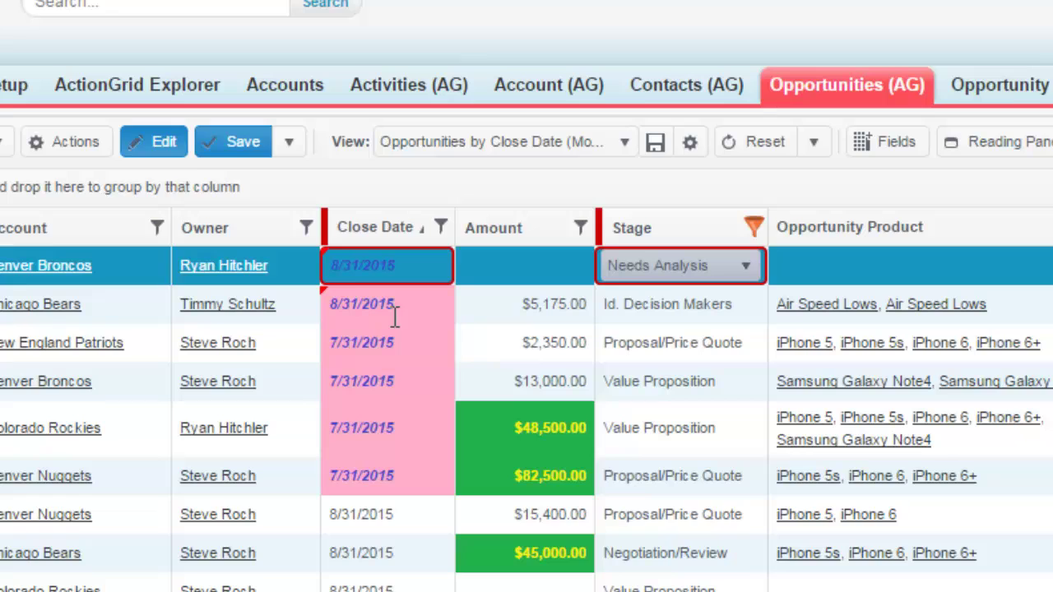
pyautogui.click(233, 142)
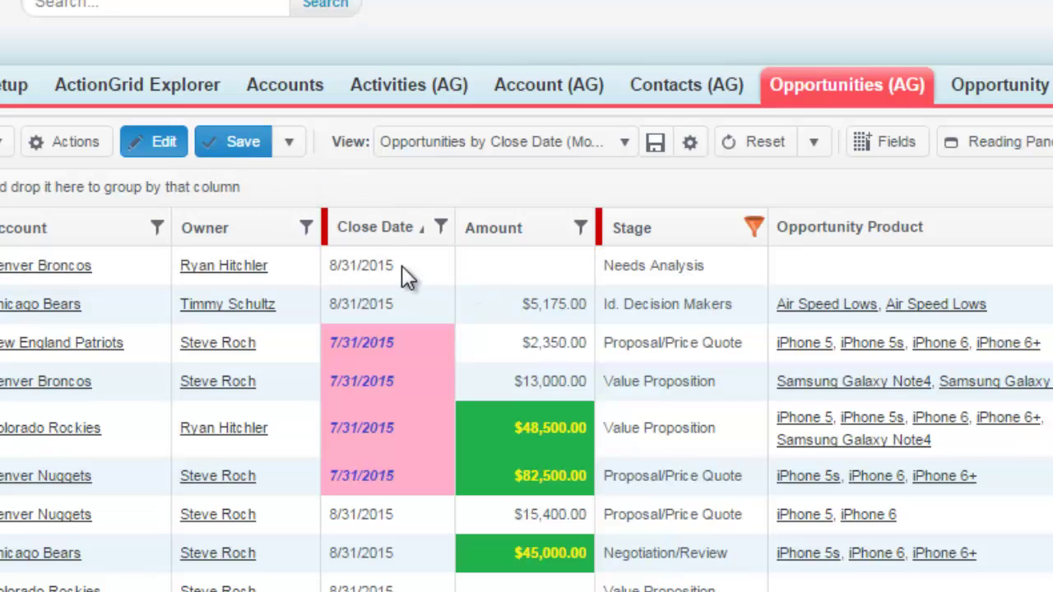
# Step: Set the New England Patriots close date to 8/31/2015
pyautogui.click(393, 342)
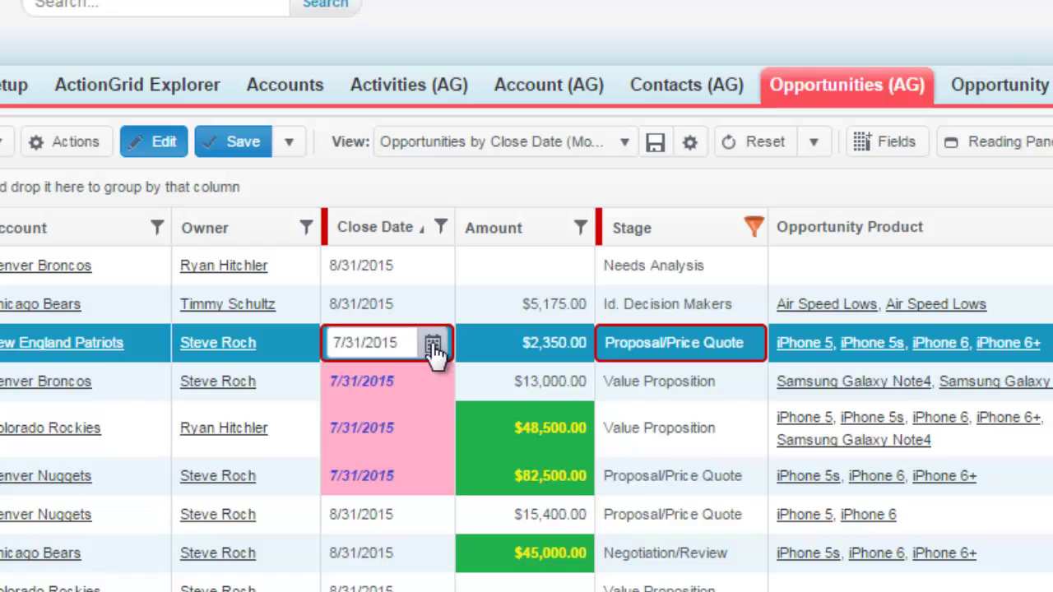
pyautogui.click(433, 346)
pyautogui.click(561, 380)
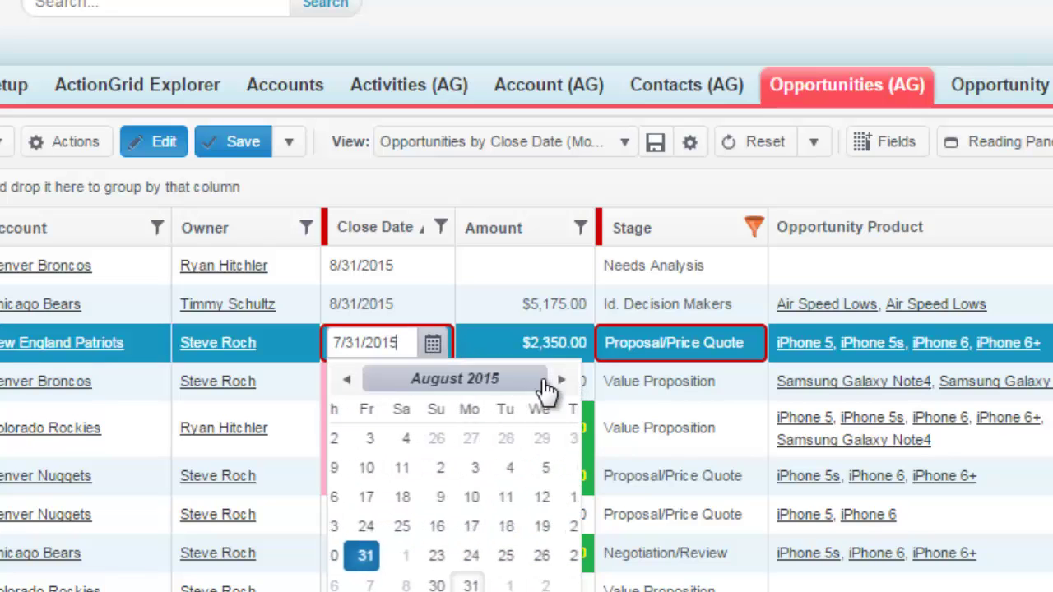
pyautogui.click(381, 583)
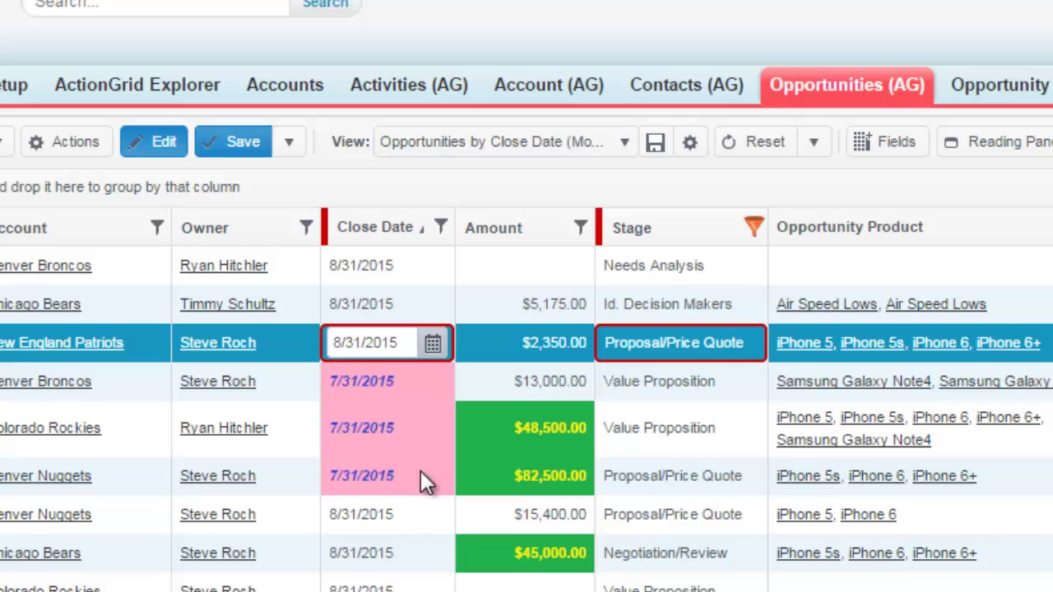
# Step: Fill the 8/31/2015 close date down through the Denver Nuggets row and save
pyautogui.keyDown('shift'); pyautogui.click(315, 483); pyautogui.keyUp('shift')
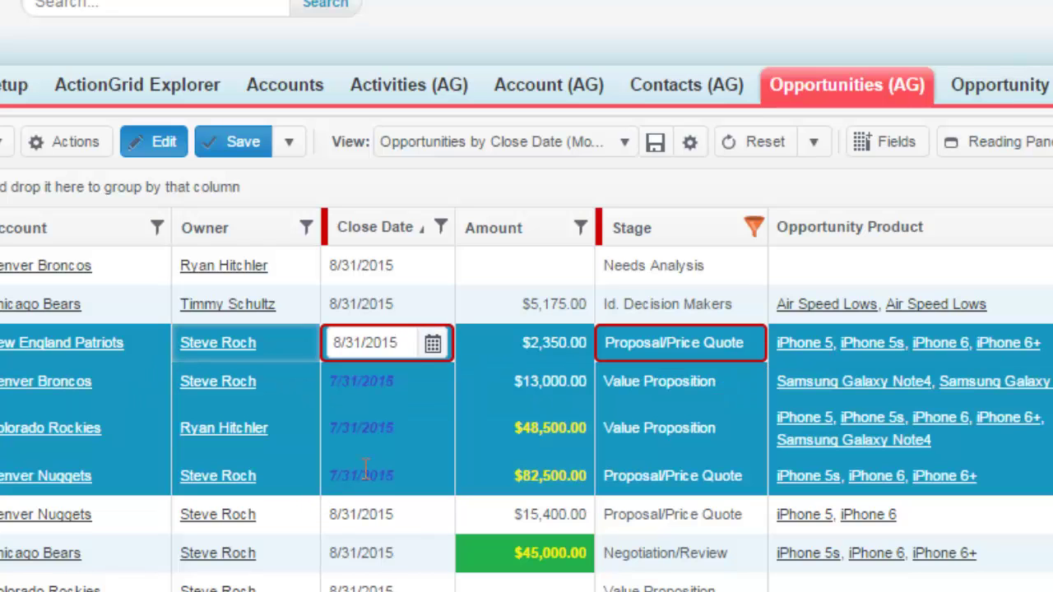
pyautogui.click(82, 148)
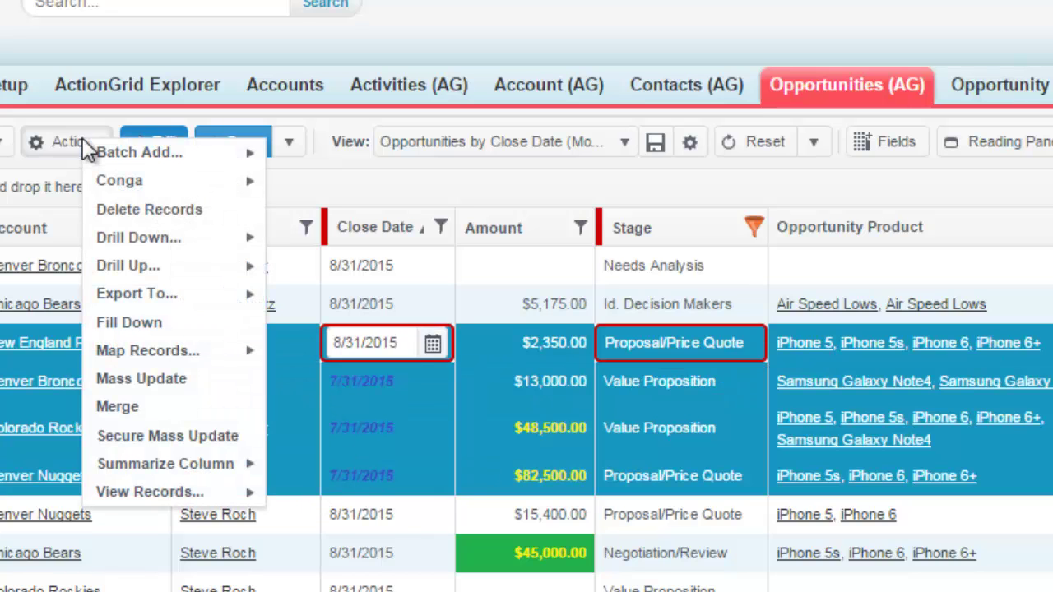
pyautogui.click(171, 327)
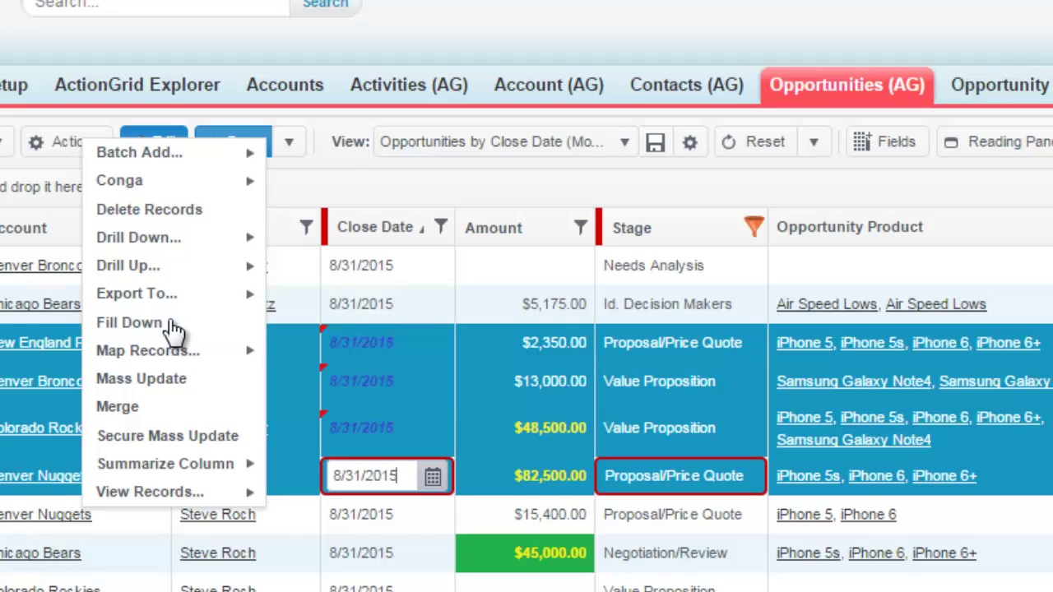
pyautogui.click(239, 142)
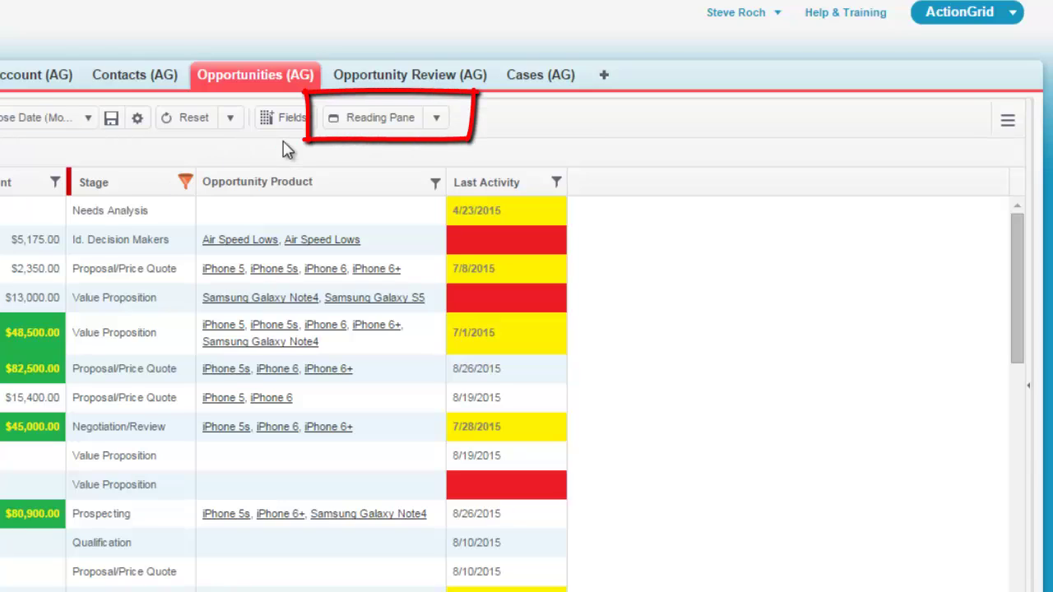
# Step: Show the reading pane and view products for the Needs Analysis and Chicago Bears opportunities
pyautogui.click(367, 124)
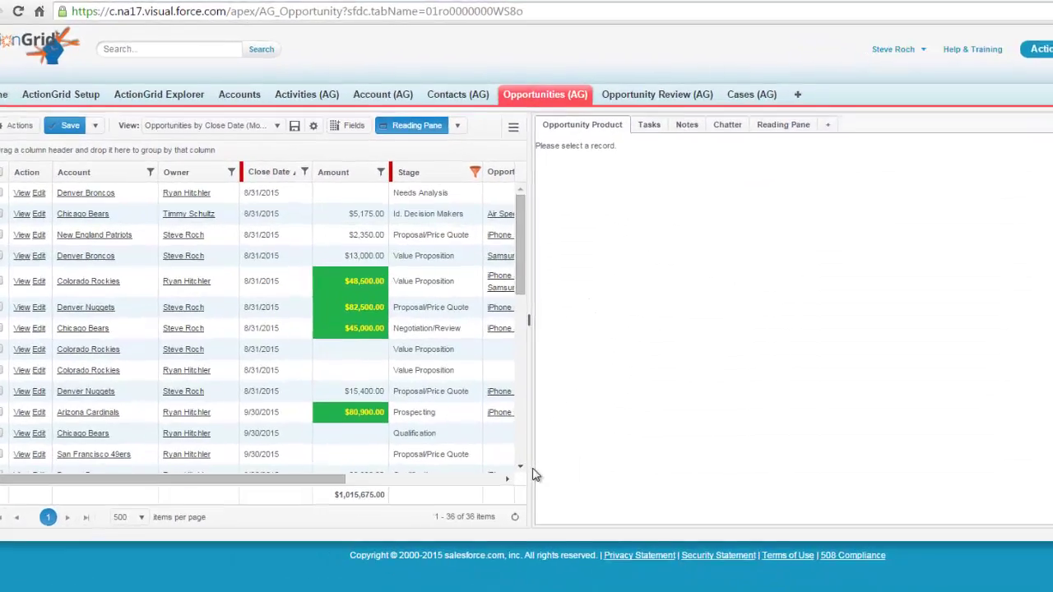
pyautogui.hscroll(5, 483, 483)
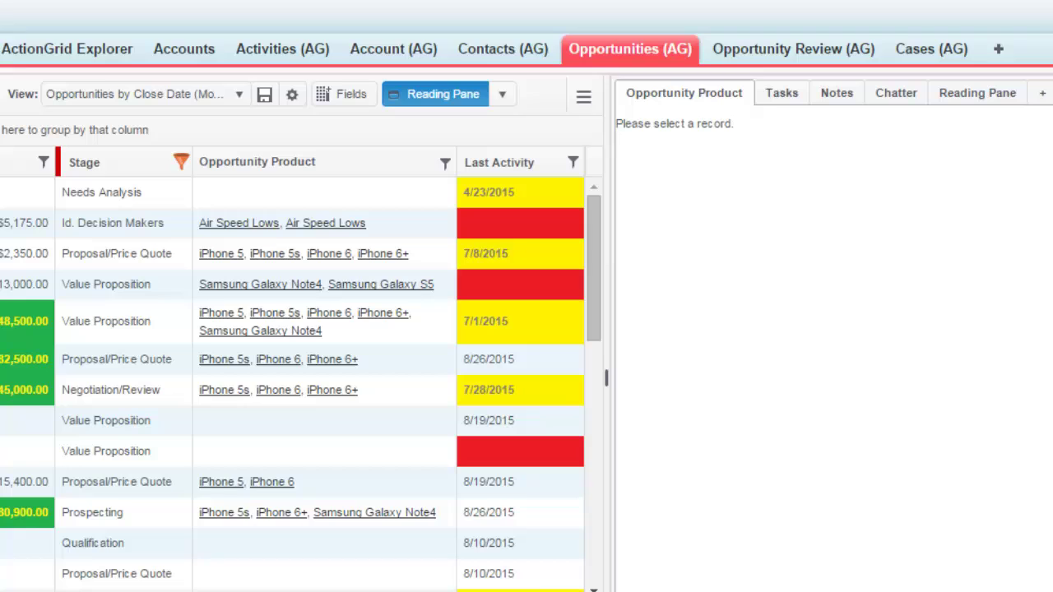
pyautogui.click(247, 199)
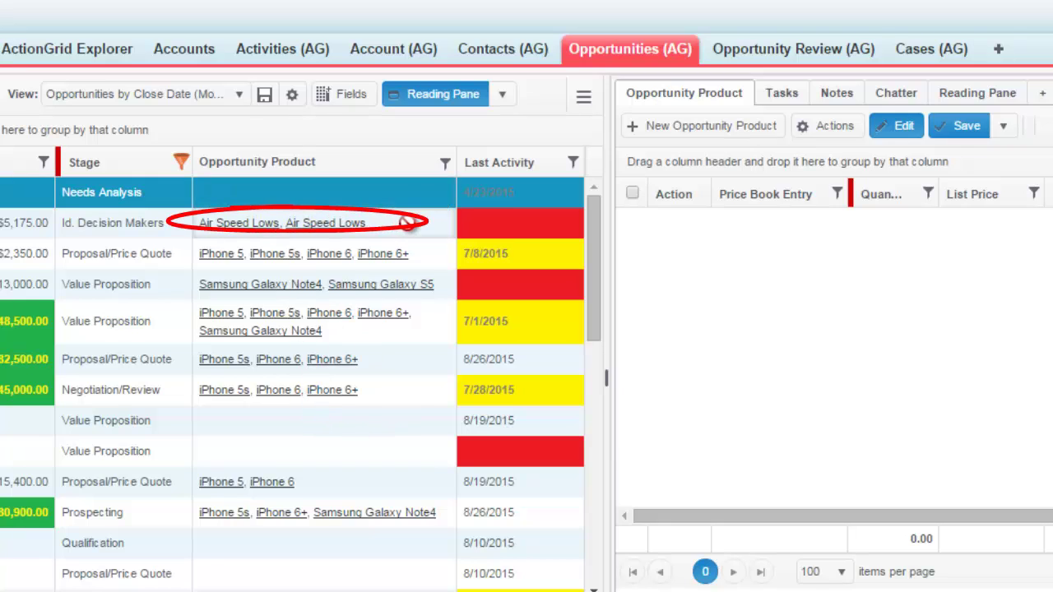
pyautogui.click(407, 223)
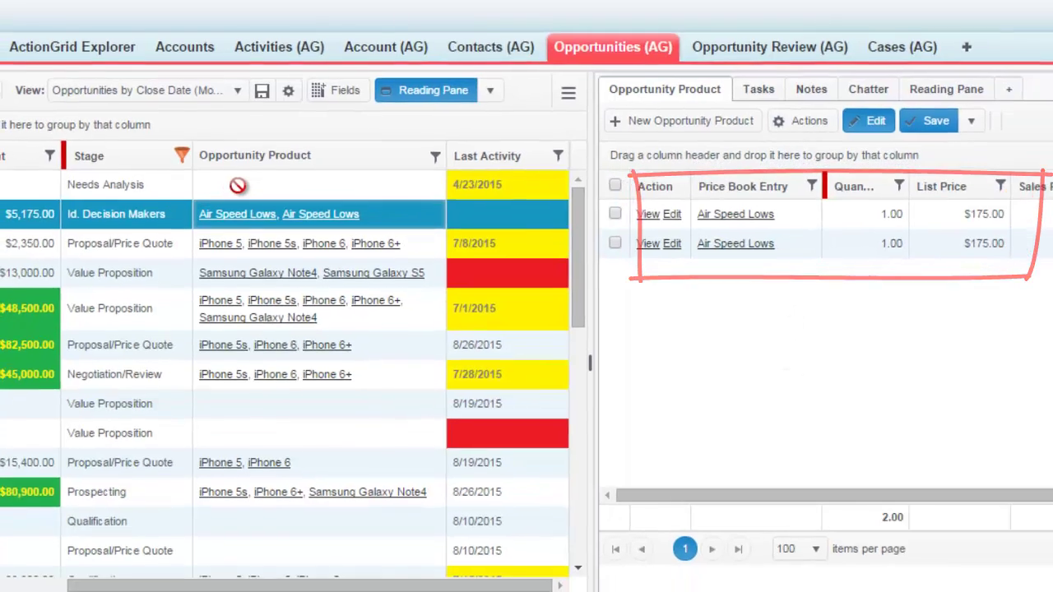
pyautogui.click(238, 185)
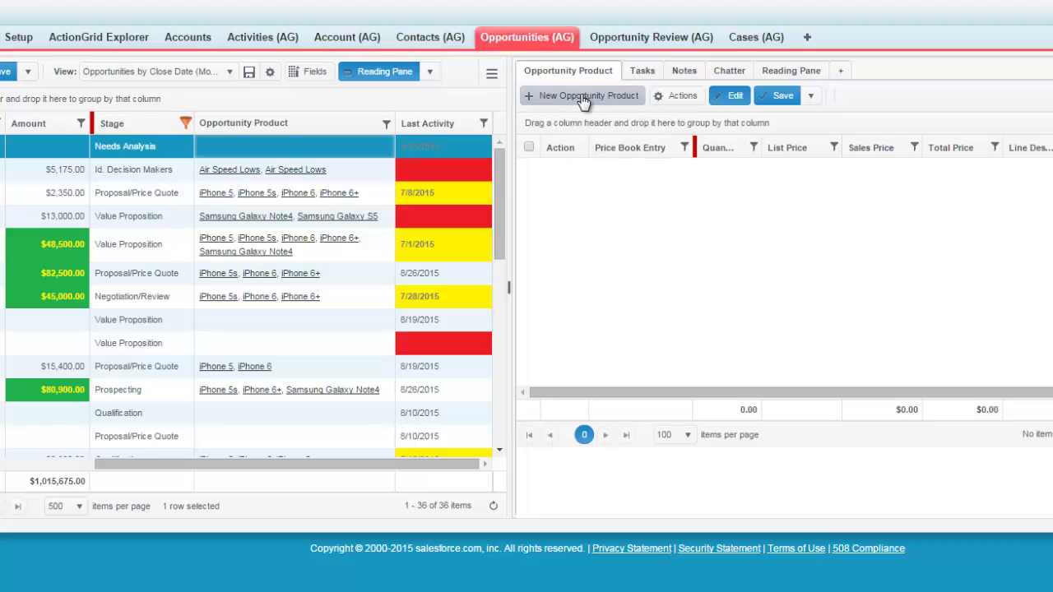
# Step: Add three new product lines, each with iPhone 5 as the Price Book Entry
pyautogui.click(582, 98)
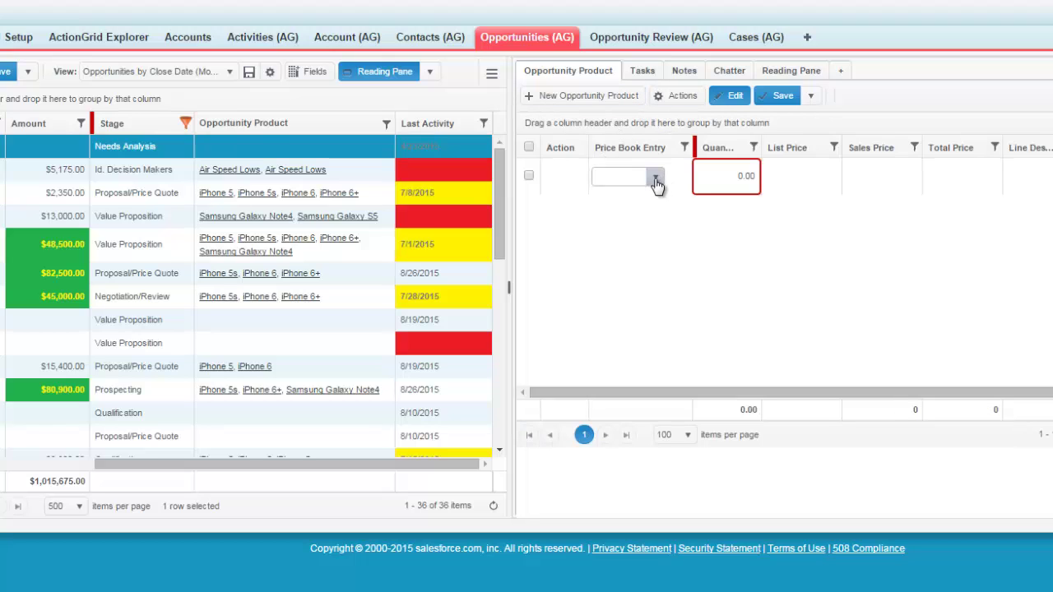
pyautogui.click(656, 178)
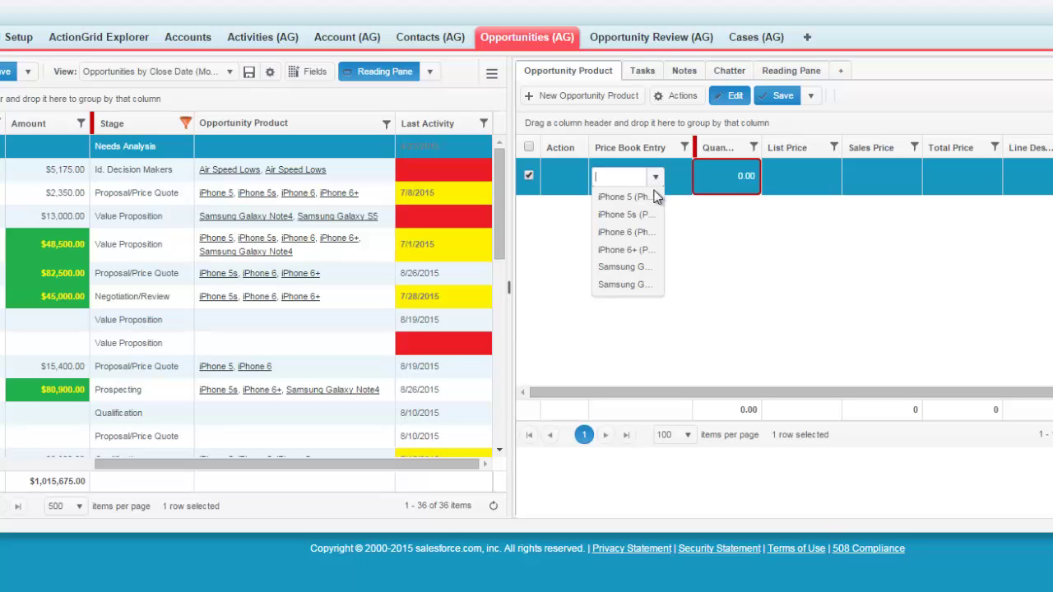
pyautogui.click(641, 200)
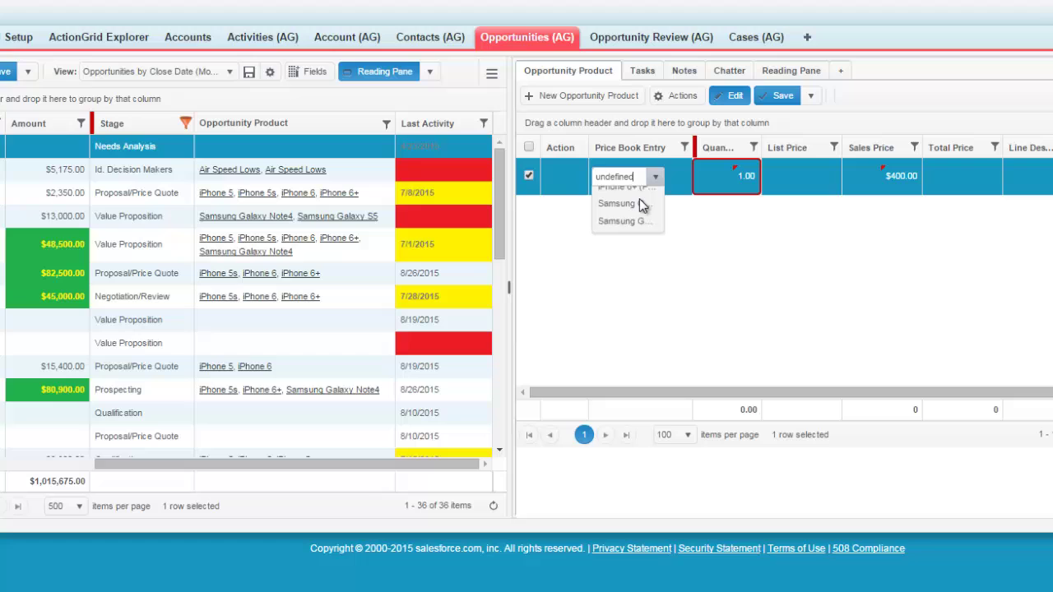
pyautogui.click(585, 96)
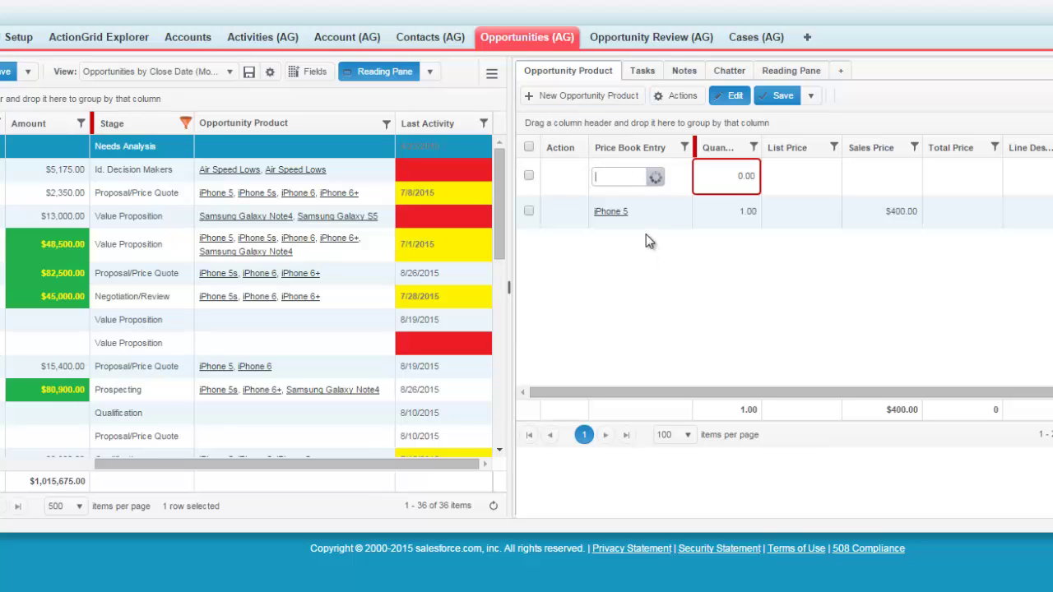
pyautogui.click(656, 178)
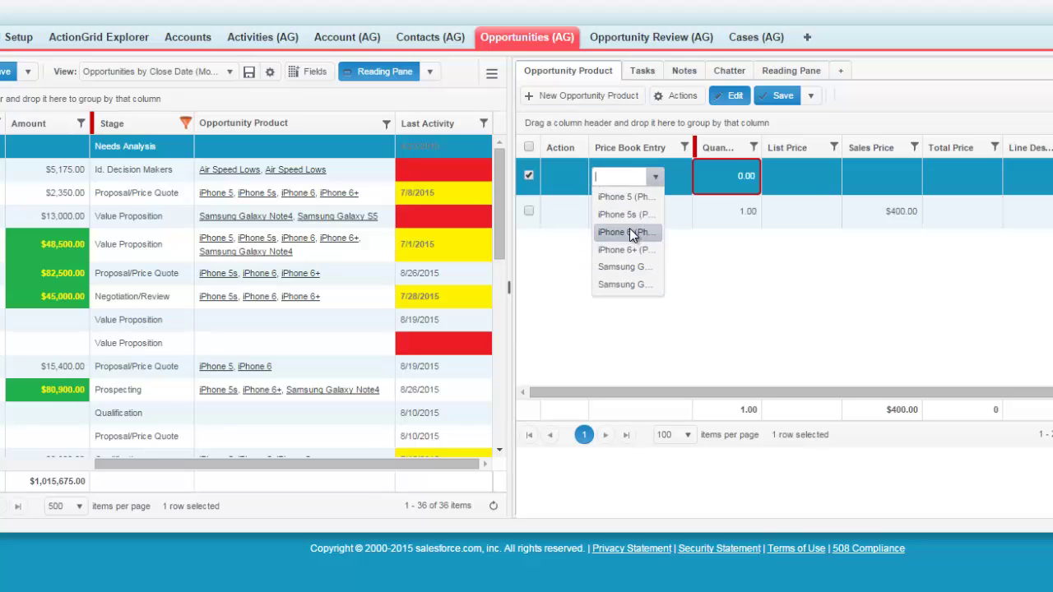
pyautogui.click(629, 232)
pyautogui.click(568, 97)
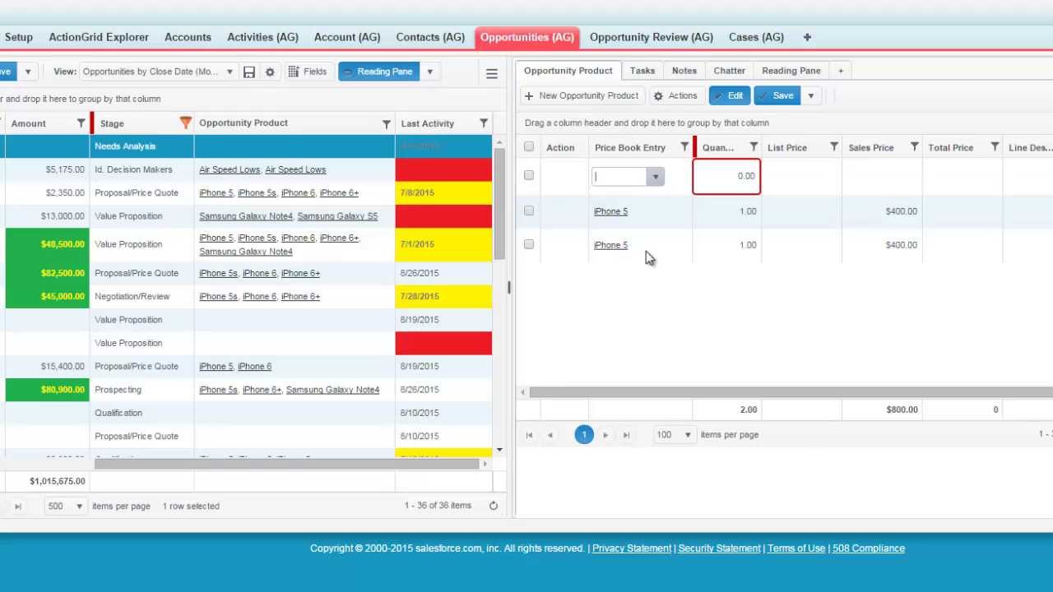
pyautogui.click(655, 177)
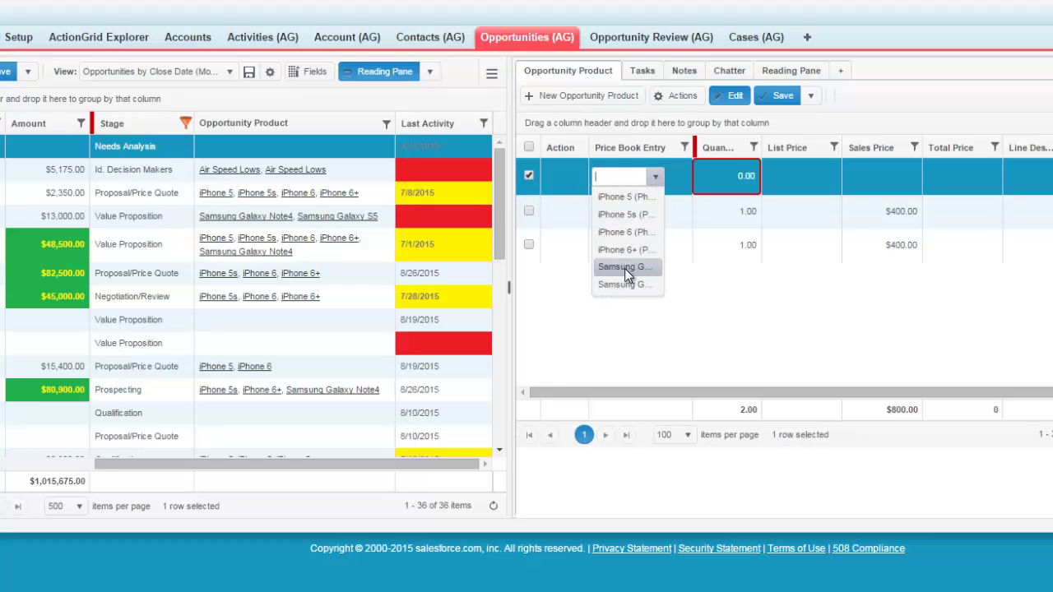
pyautogui.click(624, 268)
# Step: Fill quantity 10 down all three iPhone 5 lines and save them
pyautogui.click(718, 175)
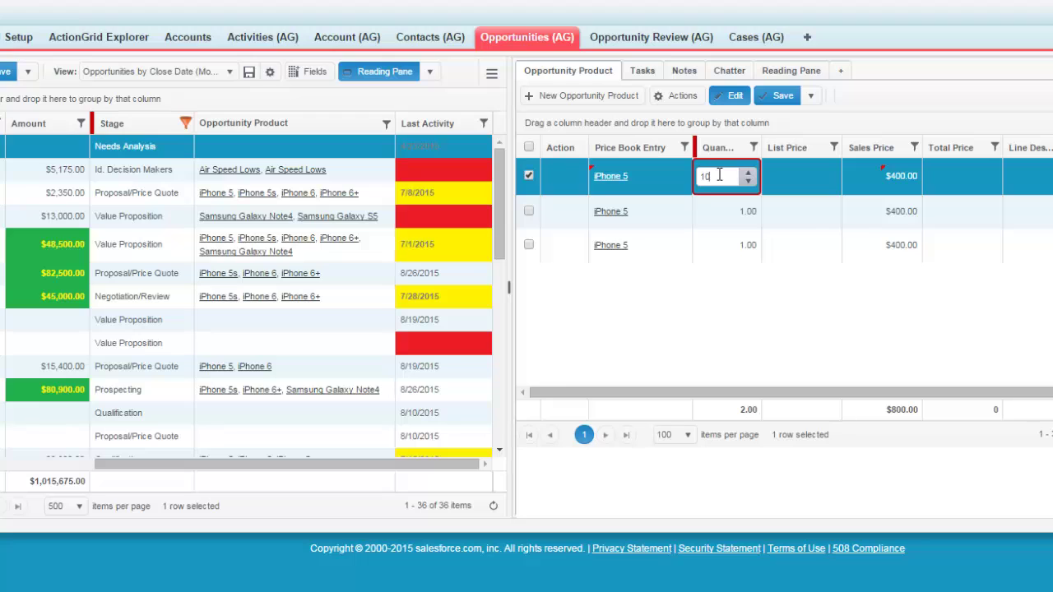
pyautogui.click(716, 246)
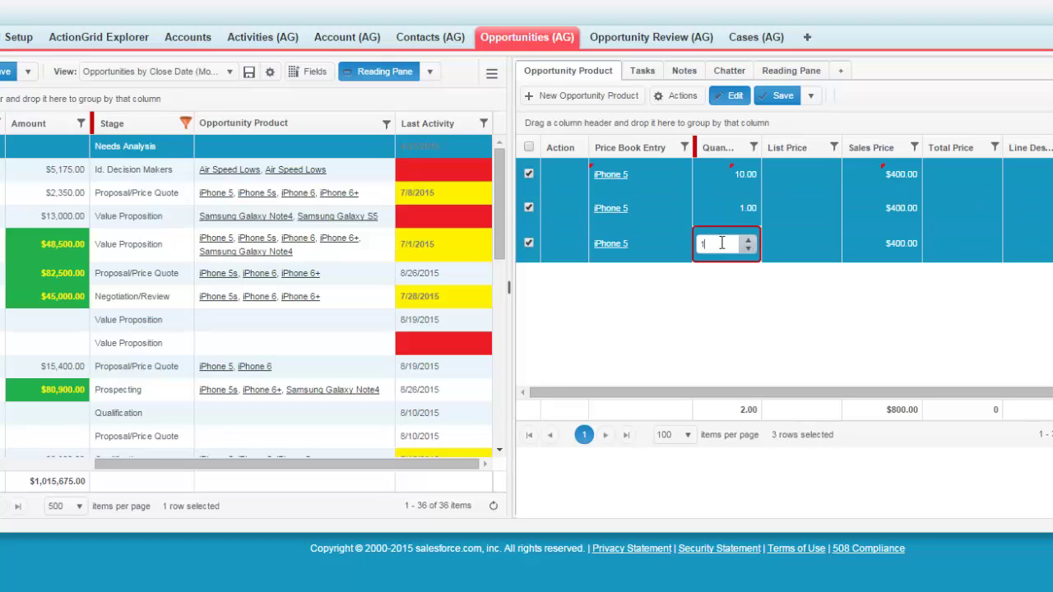
pyautogui.click(685, 97)
pyautogui.click(847, 171)
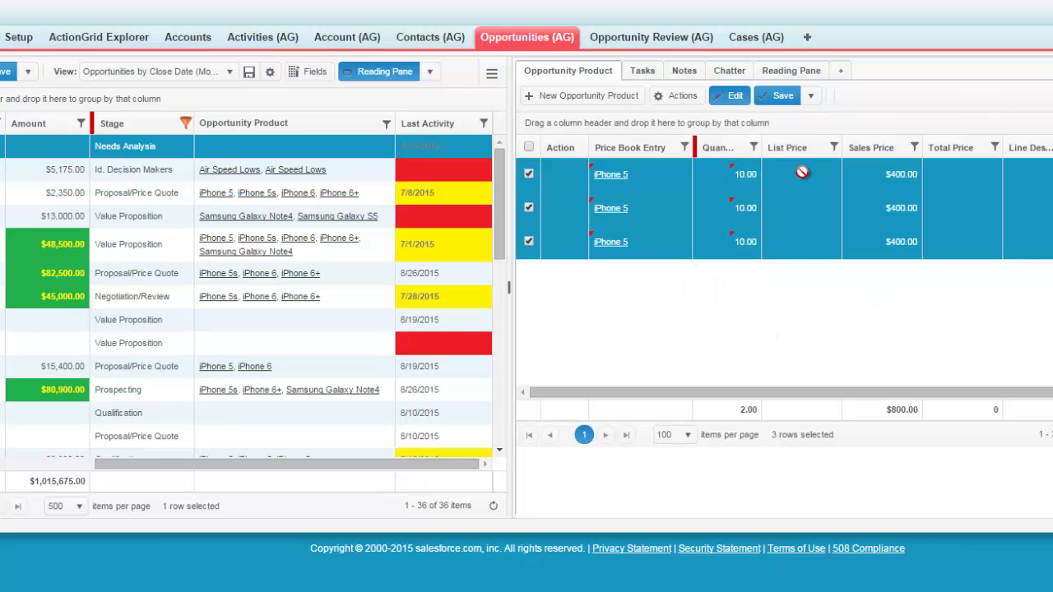
pyautogui.click(775, 97)
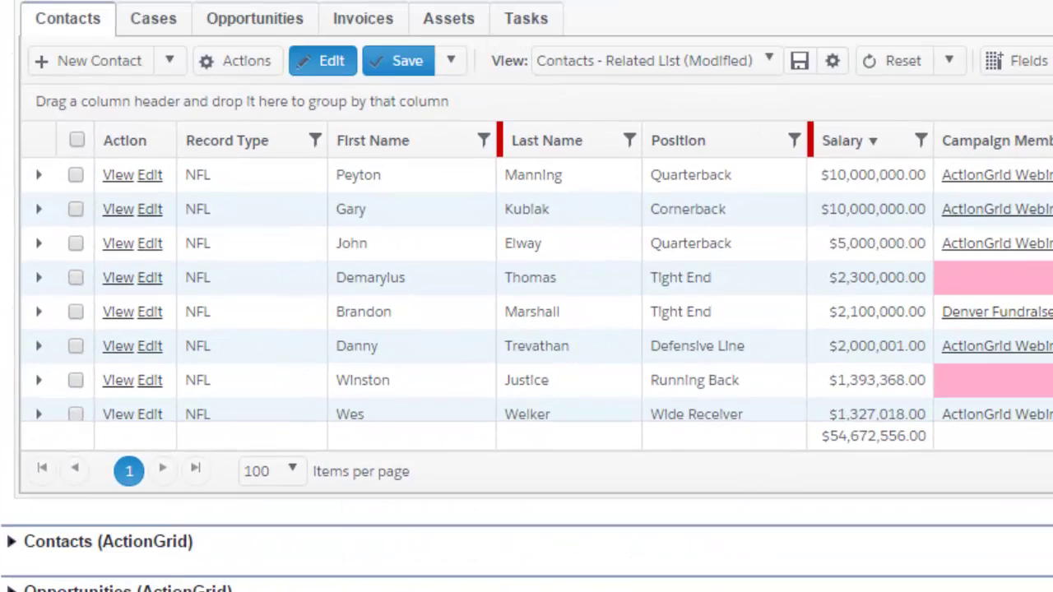
# Step: Add a new contact row and enter the contact's first and last name
pyautogui.click(132, 65)
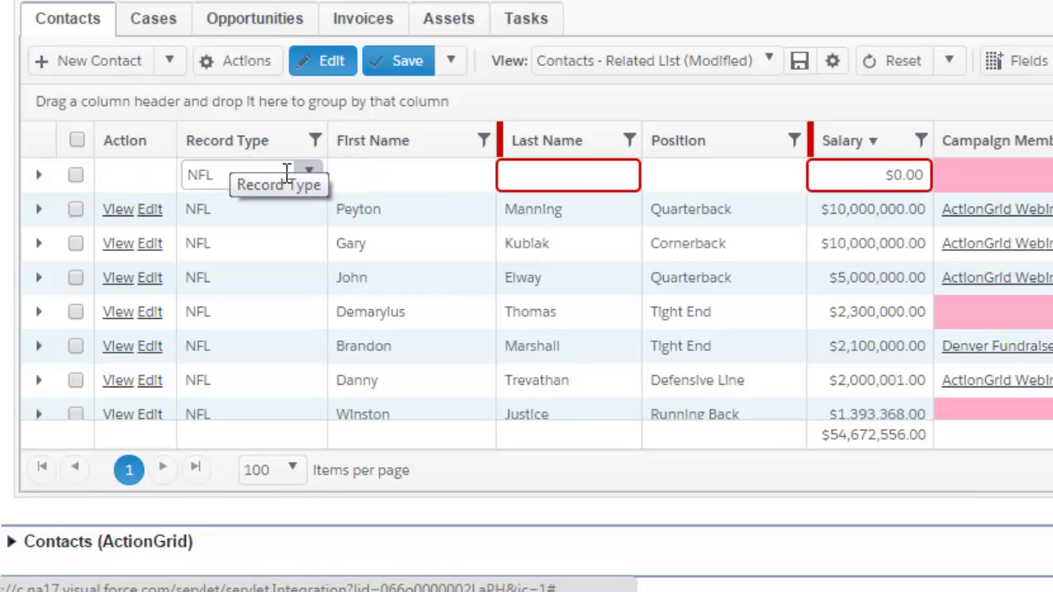
pyautogui.click(467, 176)
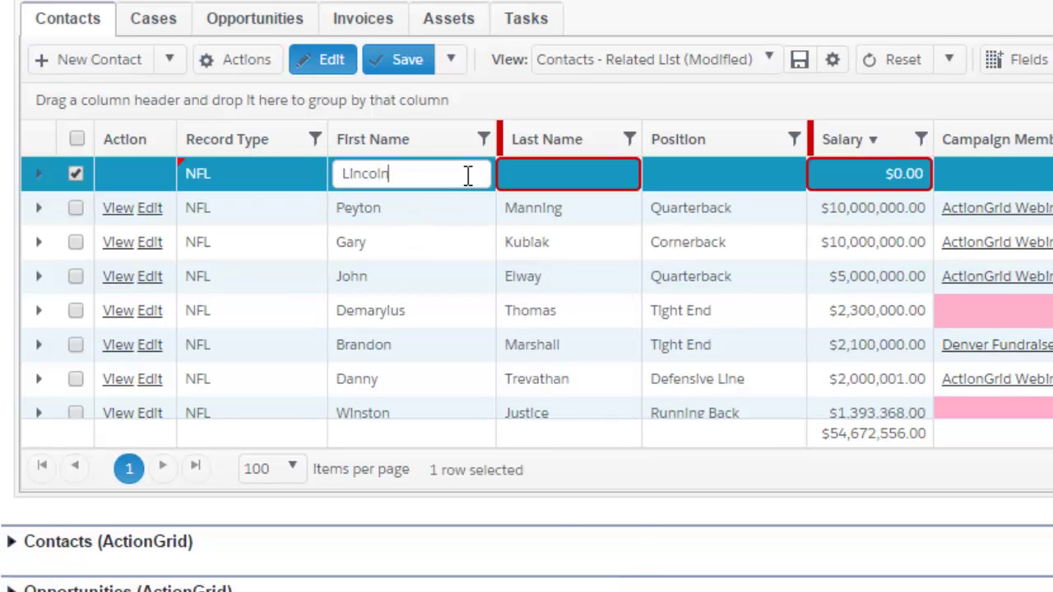
pyautogui.press('Tab')
pyautogui.press('Tab')
pyautogui.click(775, 187)
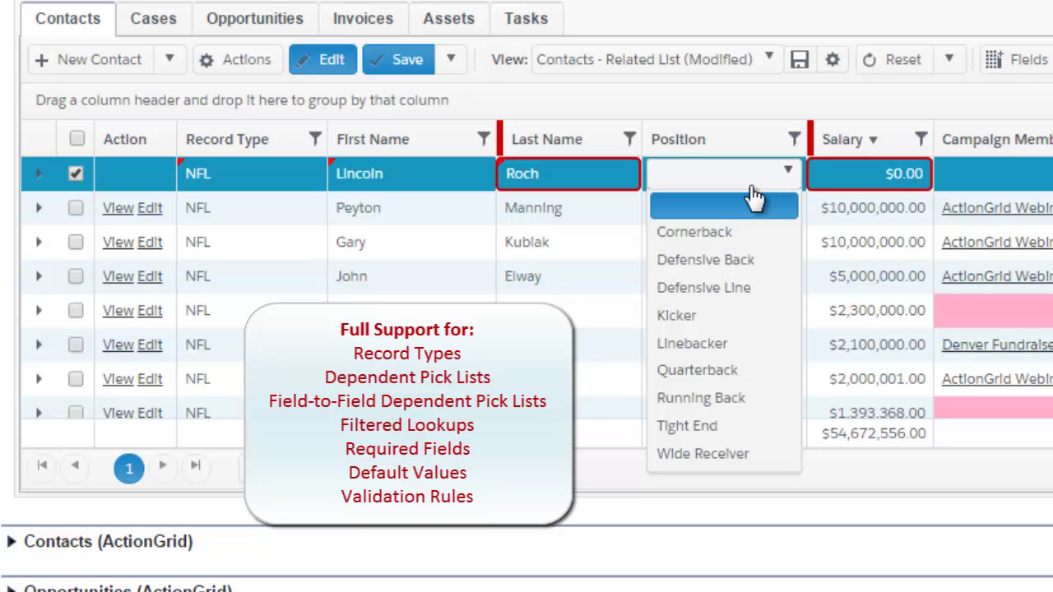
# Step: Change the new contact's Record Type to MLB and bring up the MLB positions list
pyautogui.click(257, 182)
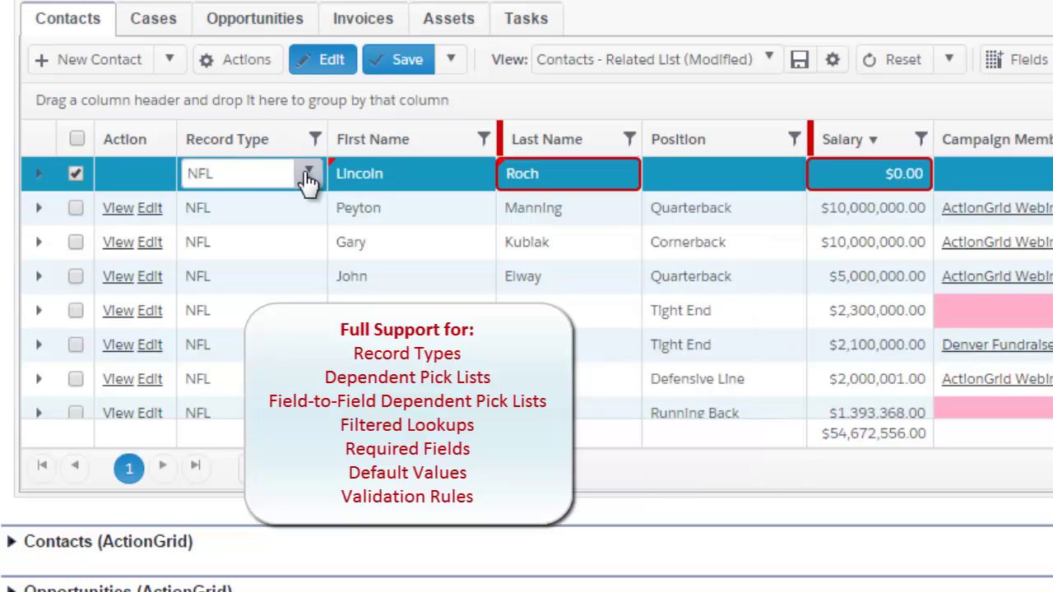
pyautogui.click(306, 176)
pyautogui.click(257, 206)
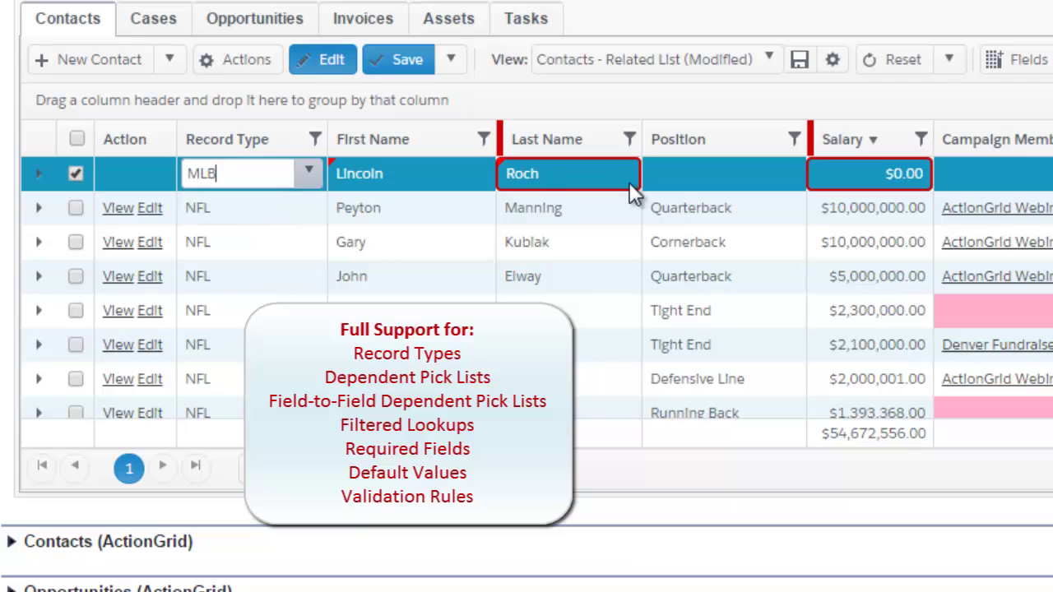
pyautogui.click(700, 183)
pyautogui.click(787, 176)
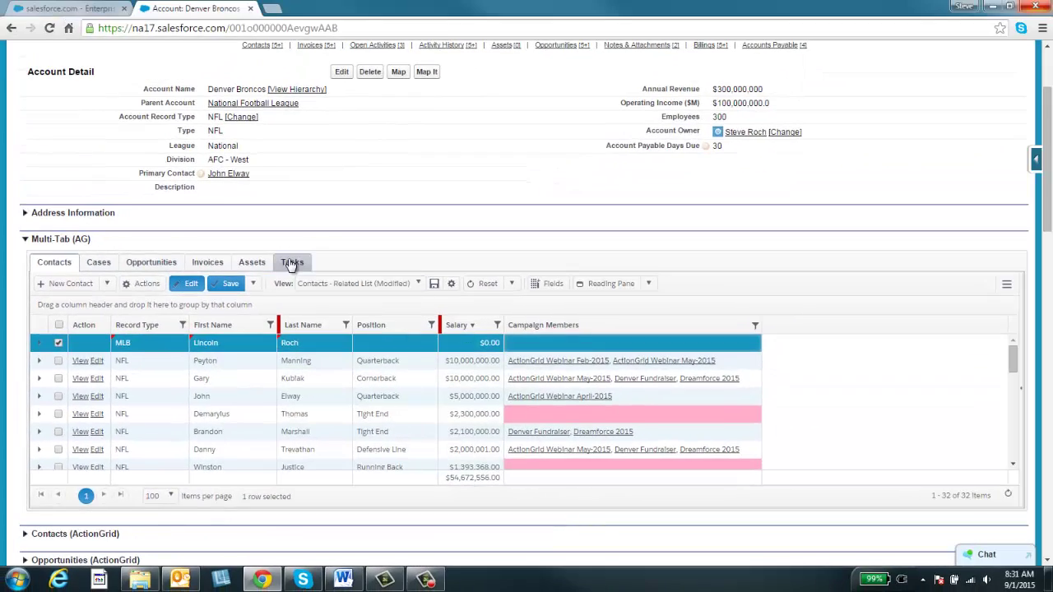
# Step: In the Tasks tab, set the Discuss trade rumors task's status to Completed
pyautogui.click(291, 262)
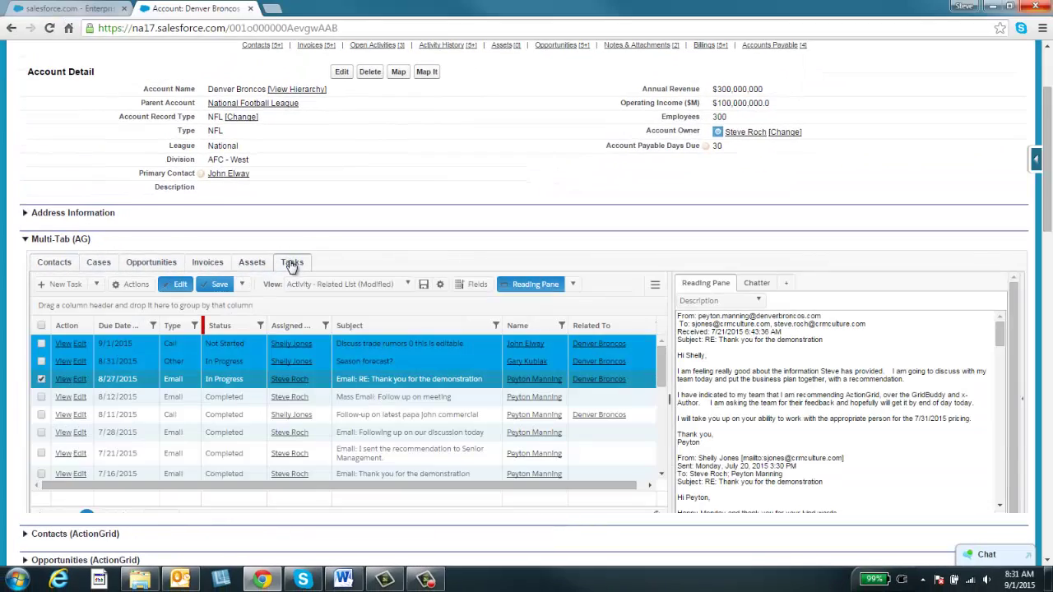
pyautogui.click(244, 343)
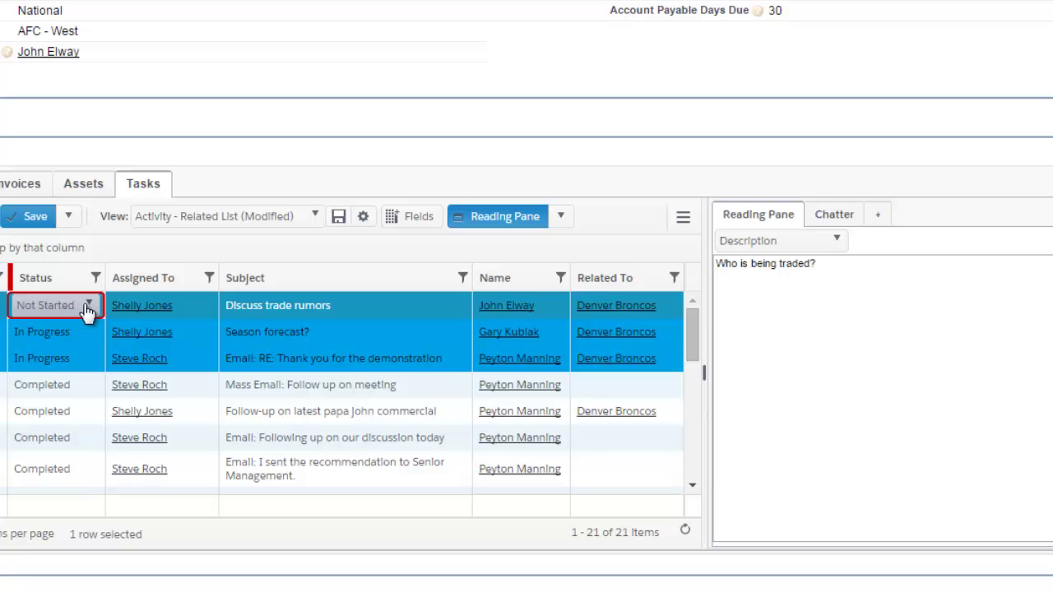
pyautogui.click(255, 347)
pyautogui.click(66, 393)
# Step: Append '- left voicemail' to the task subject, add a voicemail note to its description, and save
pyautogui.click(373, 306)
pyautogui.write('- left')
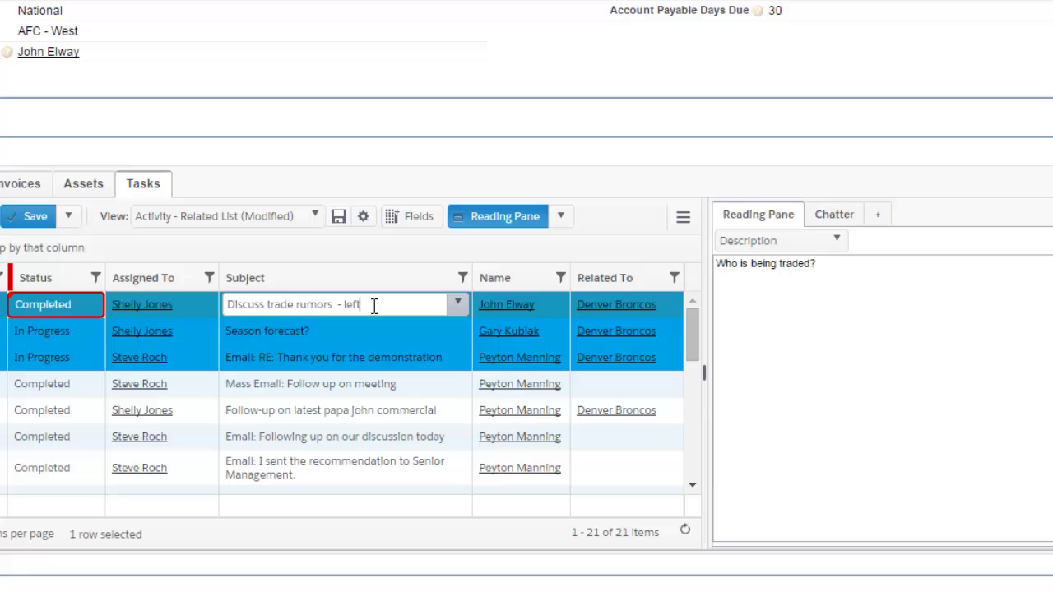
pyautogui.write(' voicemail')
pyautogui.press('Tab')
pyautogui.click(855, 277)
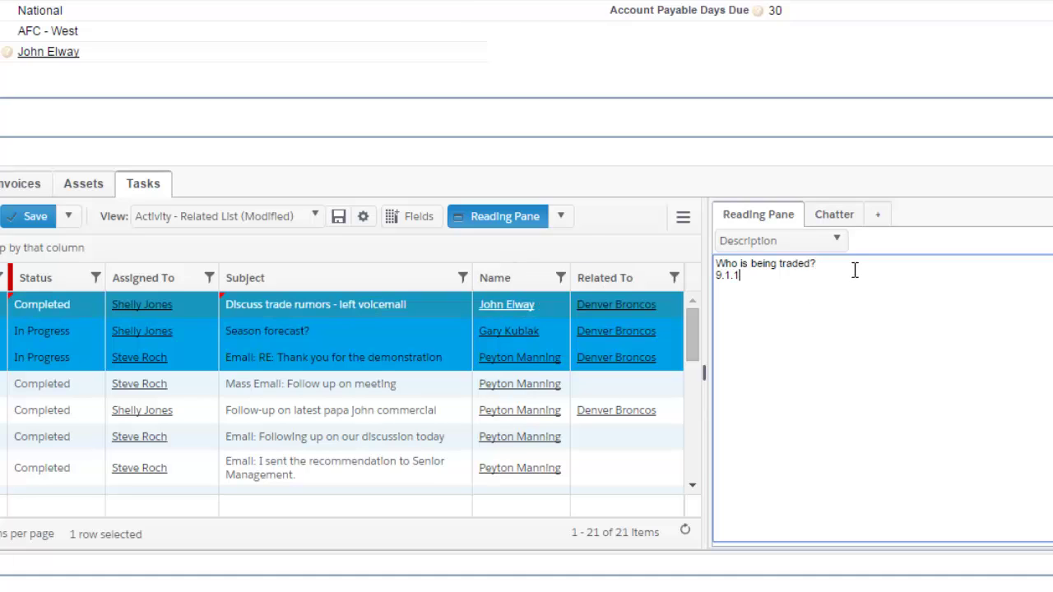
pyautogui.write('voicemail')
pyautogui.click(43, 222)
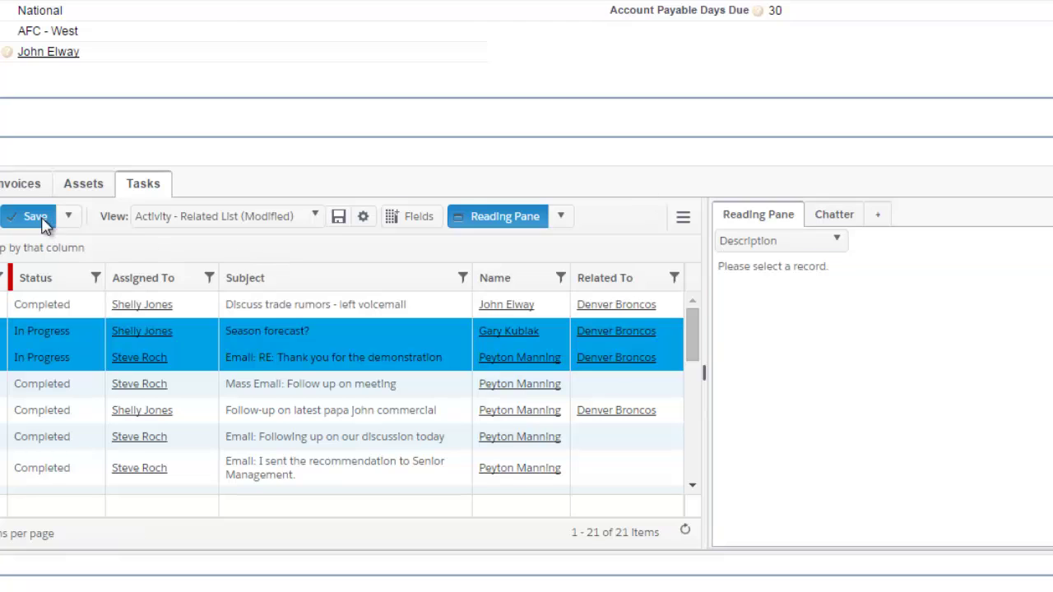